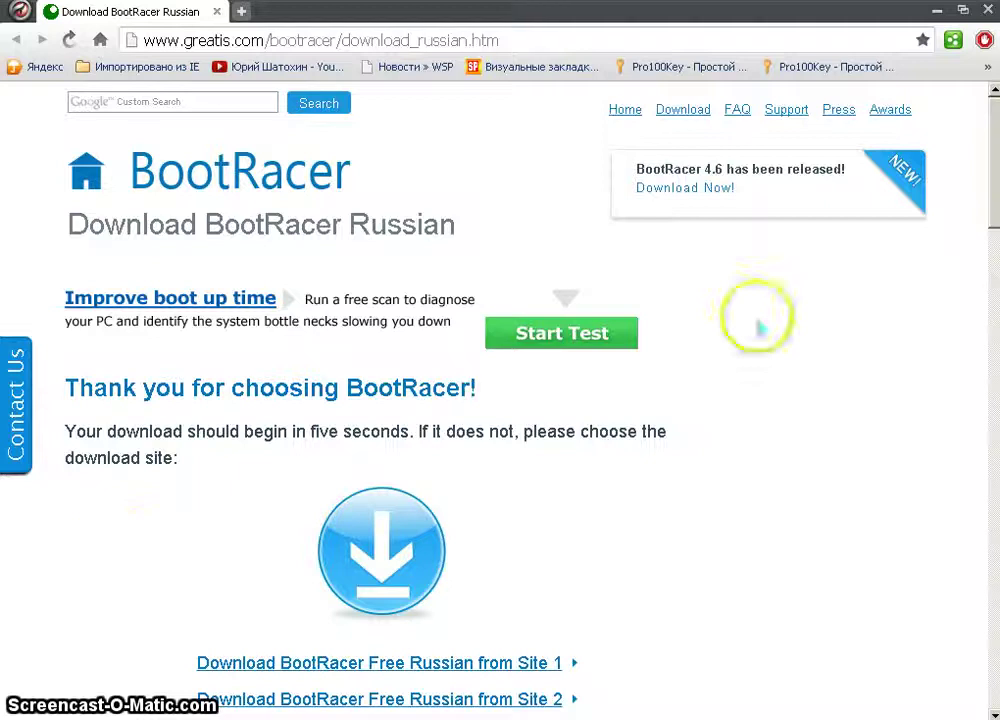
Step: Open the extracted bootracer_free_rus folder on the desktop to view the installer package, and close the folder
left_click(936, 14)
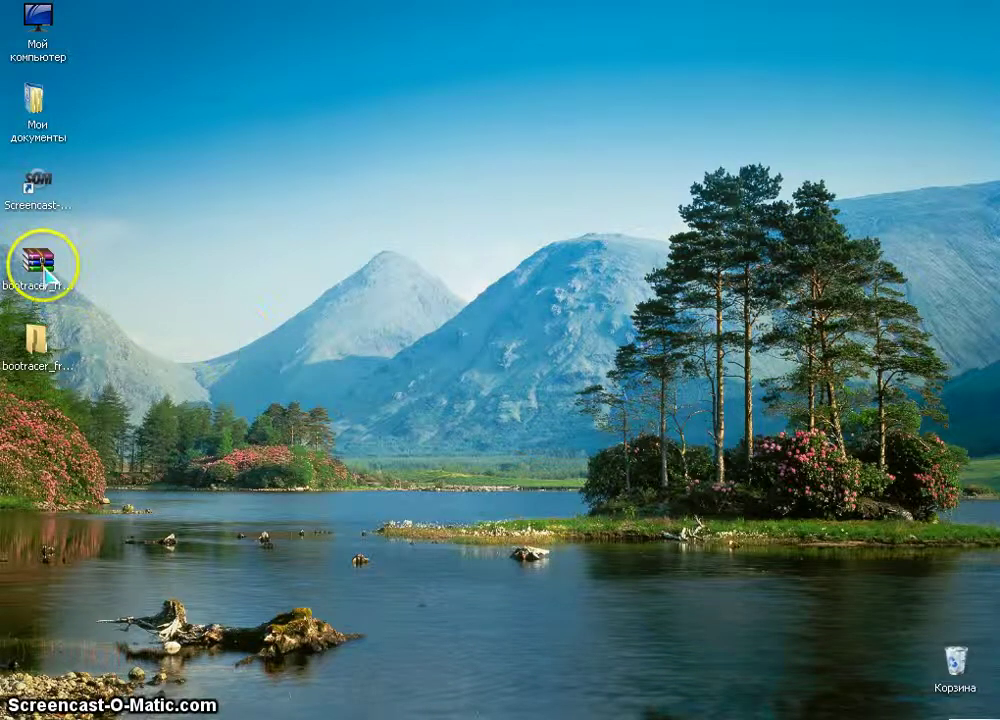
double_click(36, 340)
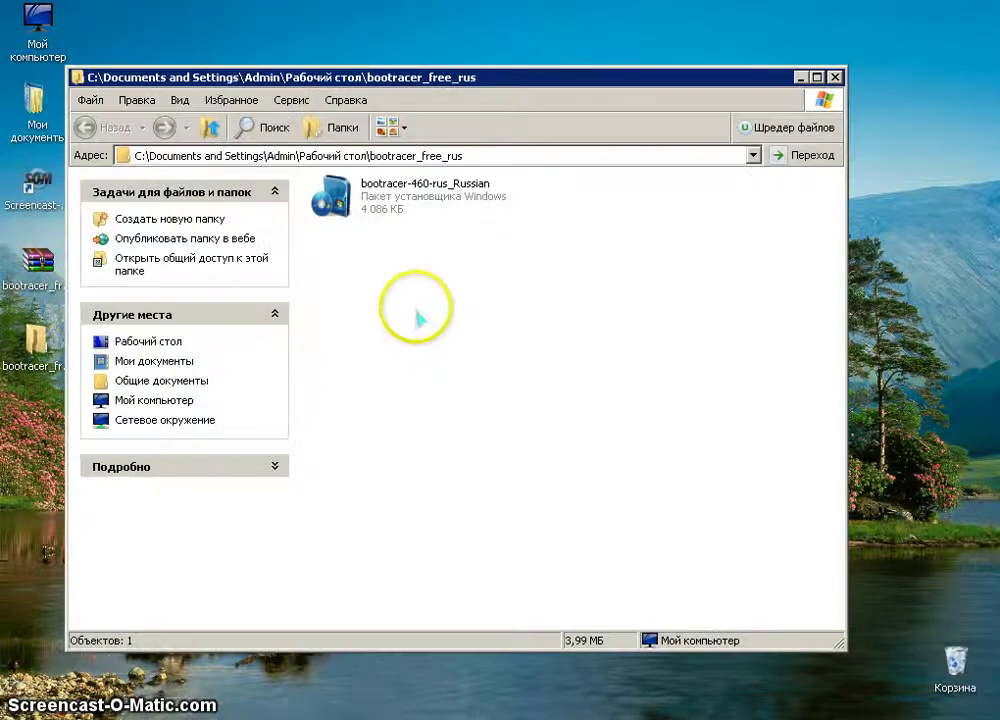
left_click(835, 77)
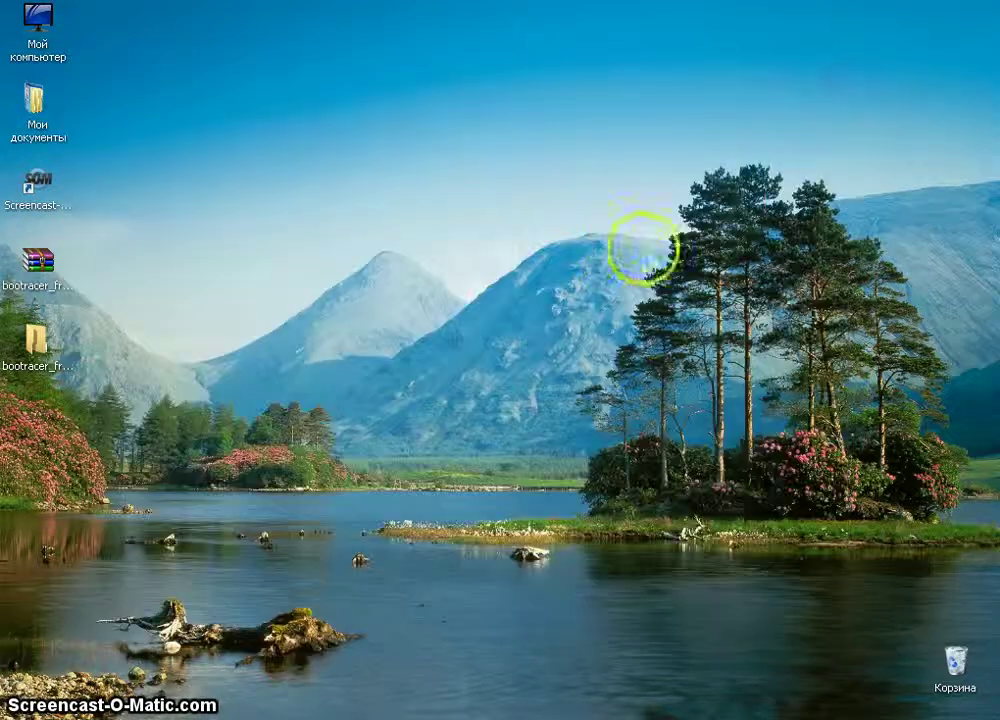
Step: Create a desktop shortcut for BootRacer from its entry among the installed programs
key("super")
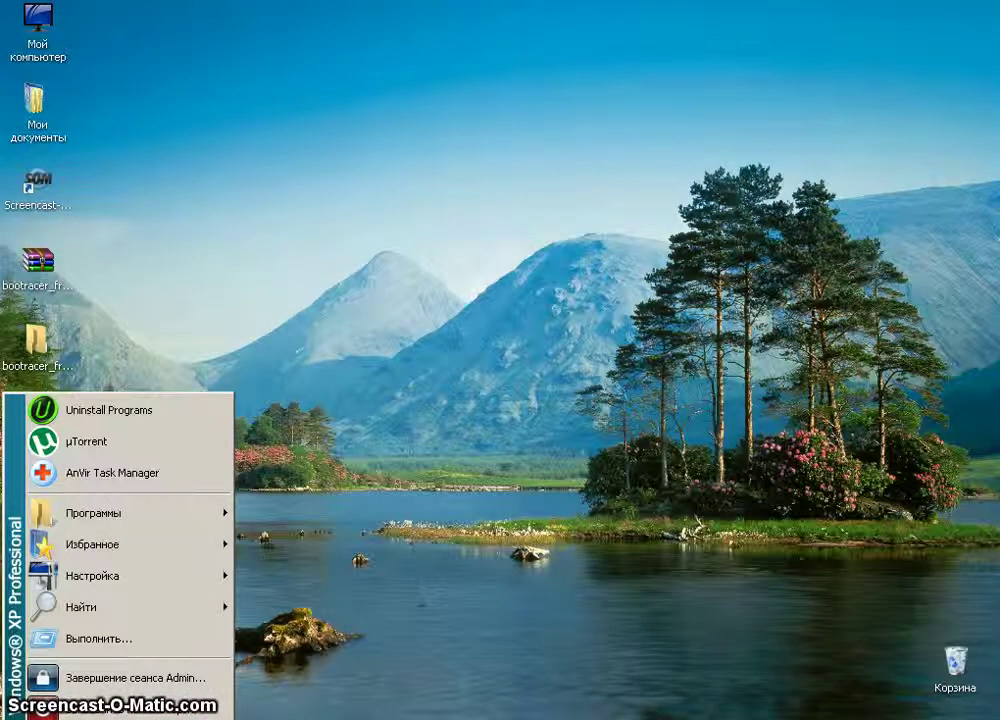
mouse_move(112, 518)
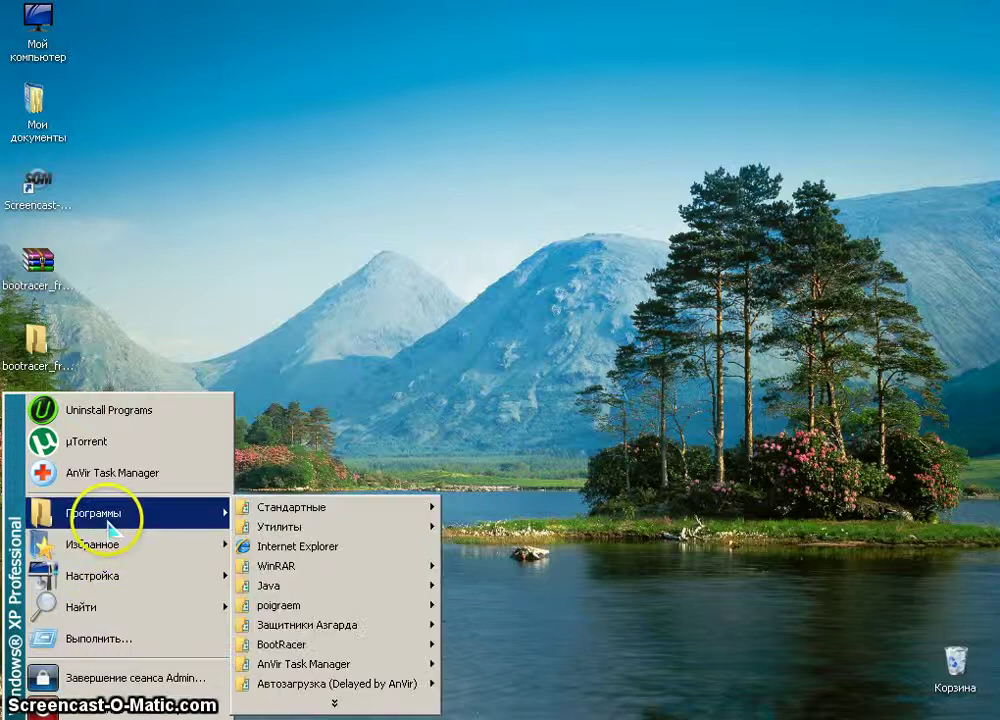
mouse_move(340, 644)
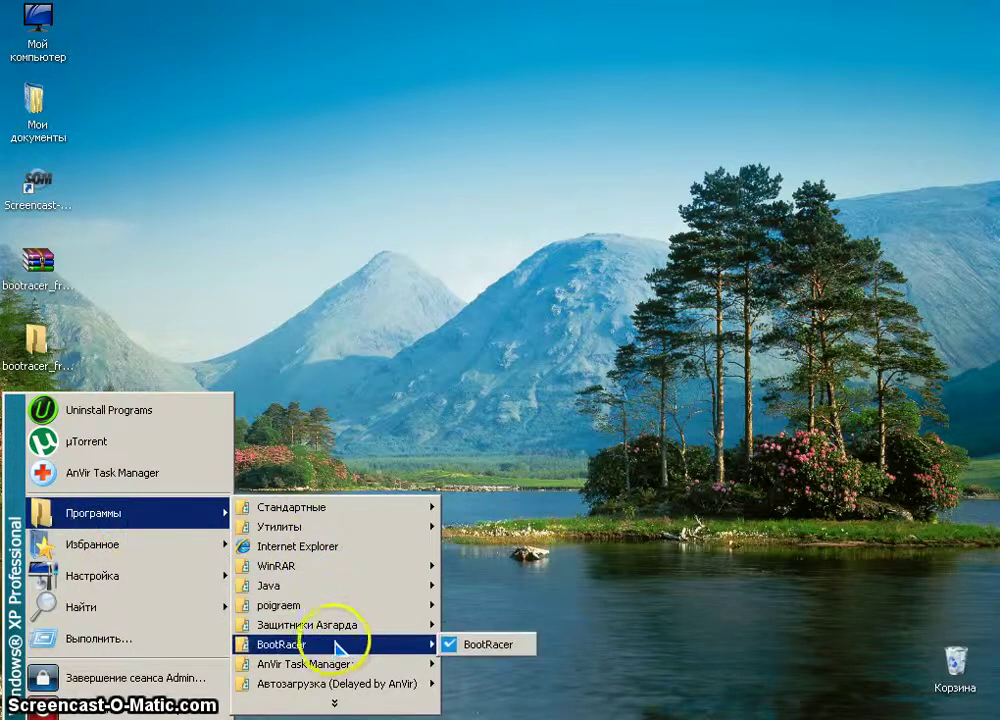
right_click(478, 648)
mouse_move(566, 490)
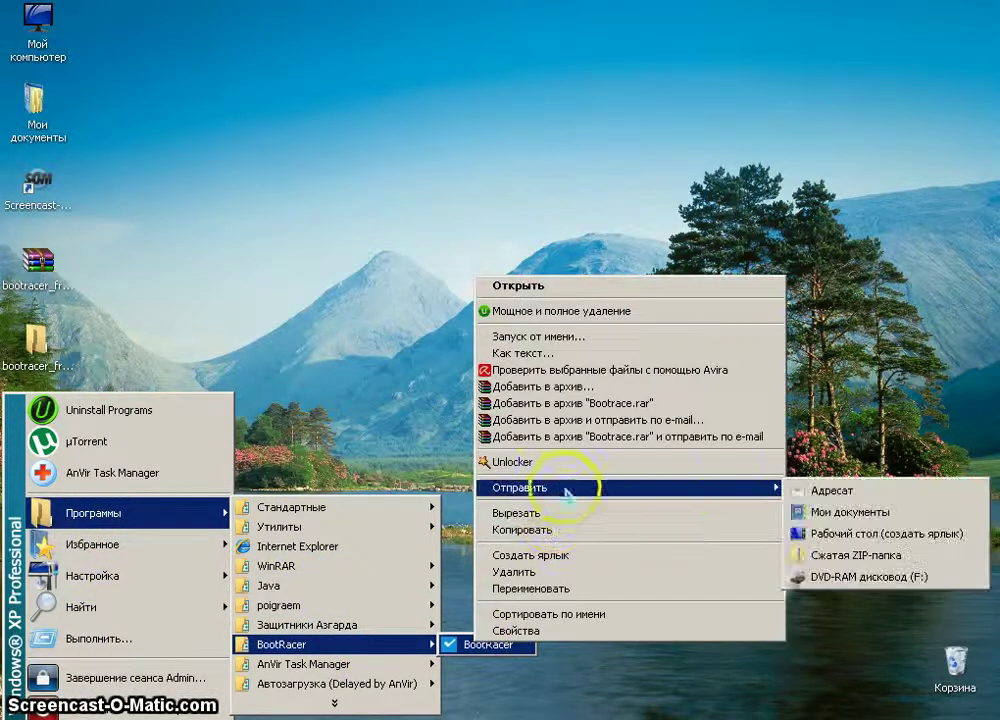
left_click(839, 533)
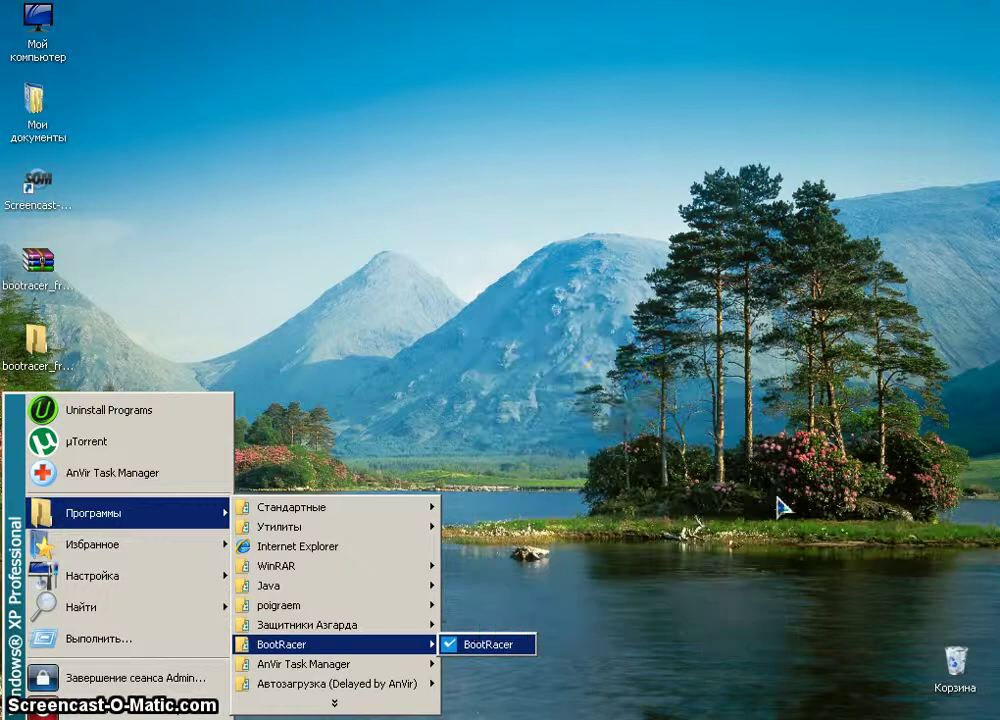
left_click(618, 400)
Step: Launch BootRacer from its desktop shortcut, review the boot time results and open the boot history
left_click(32, 422)
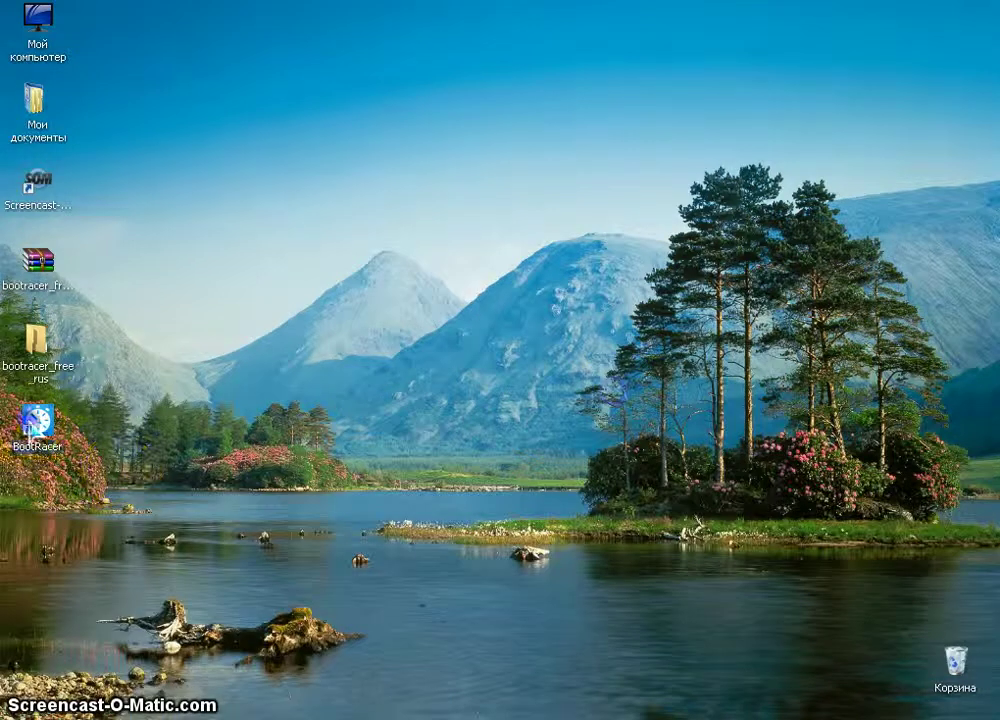
double_click(32, 422)
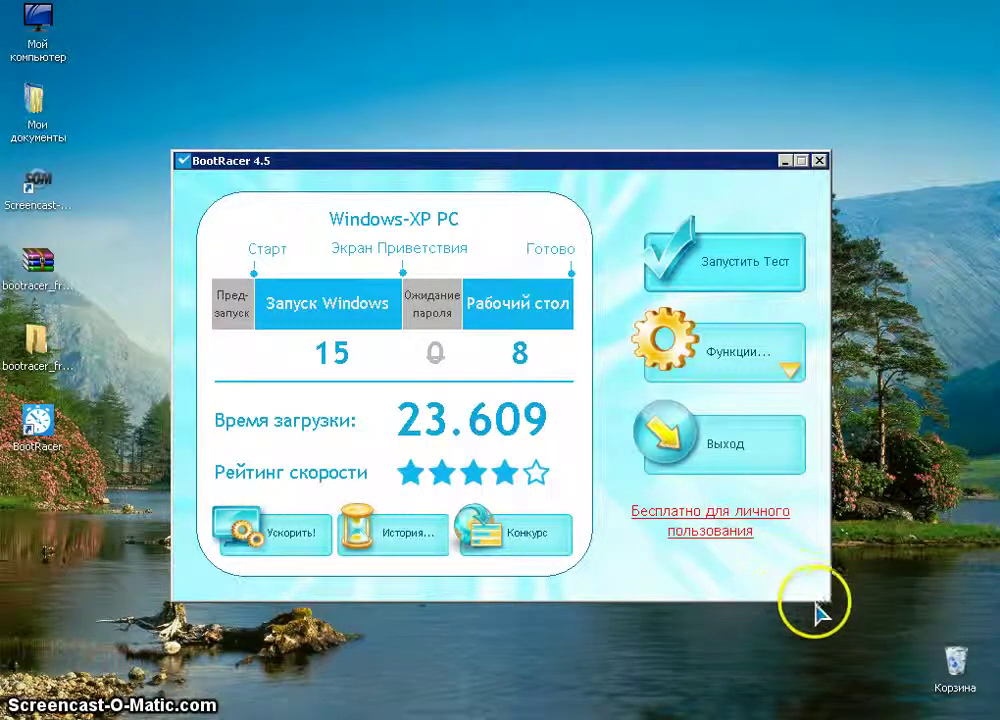
left_click(874, 610)
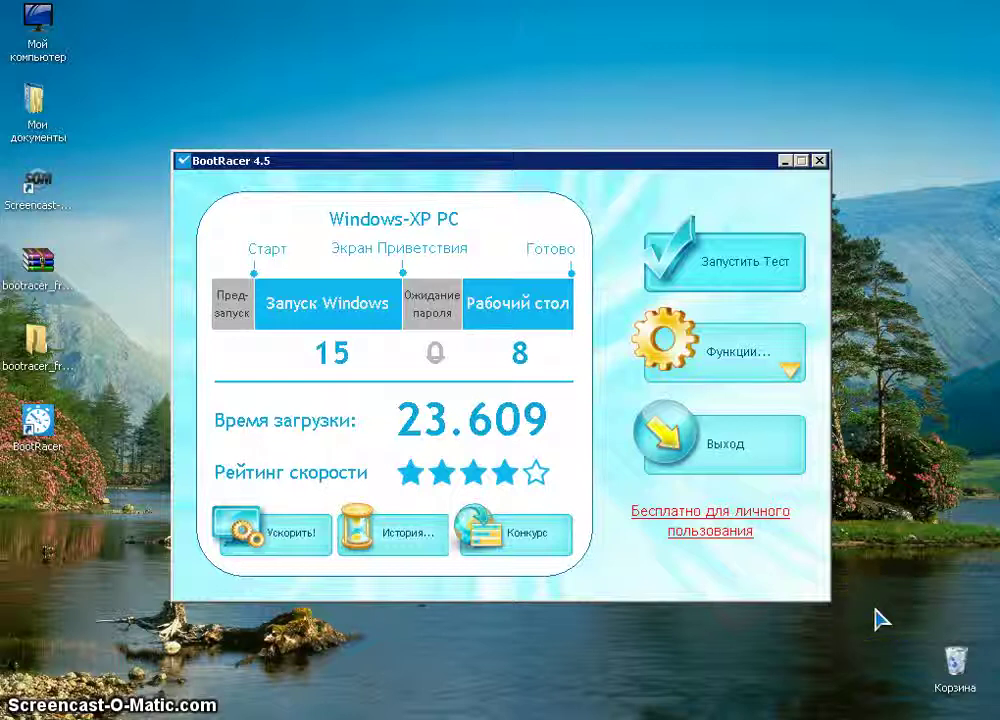
left_click(882, 602)
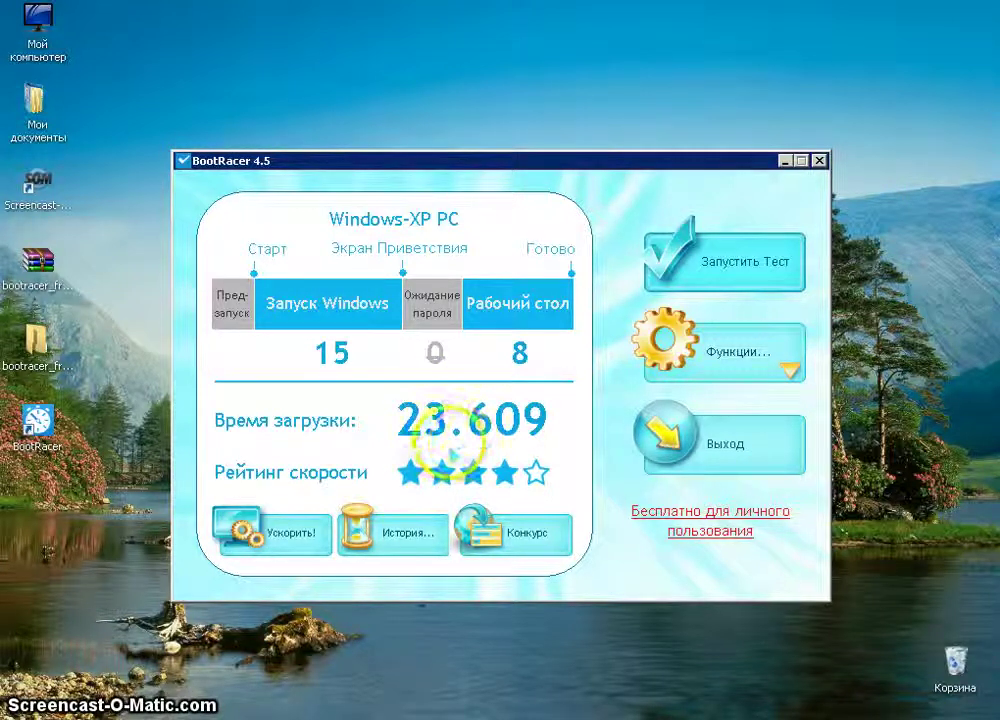
mouse_move(538, 330)
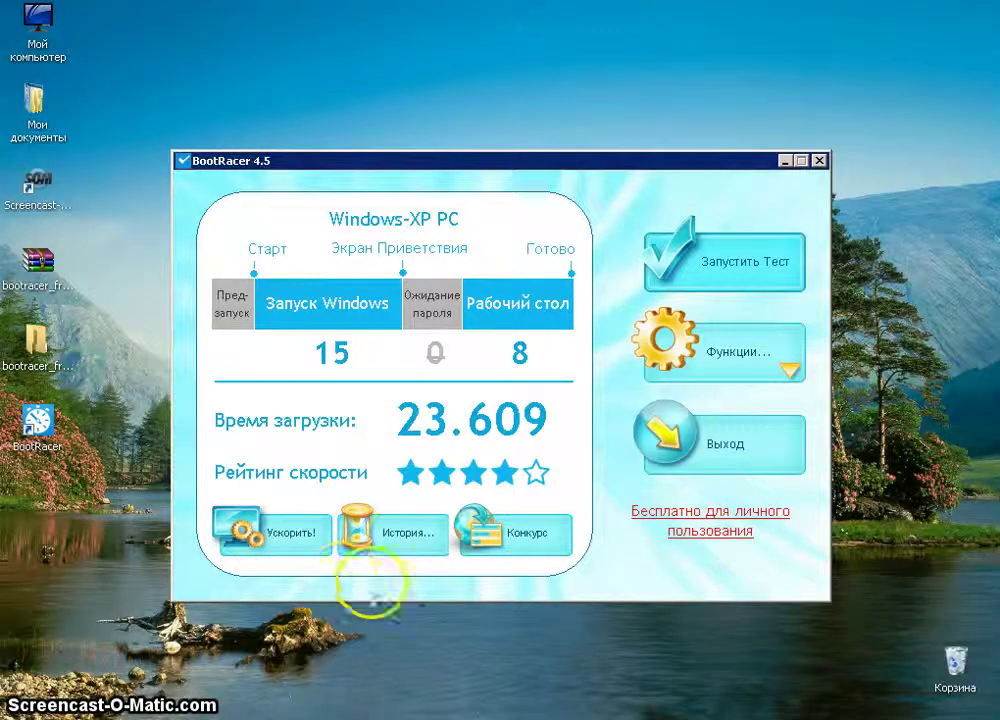
left_click(404, 542)
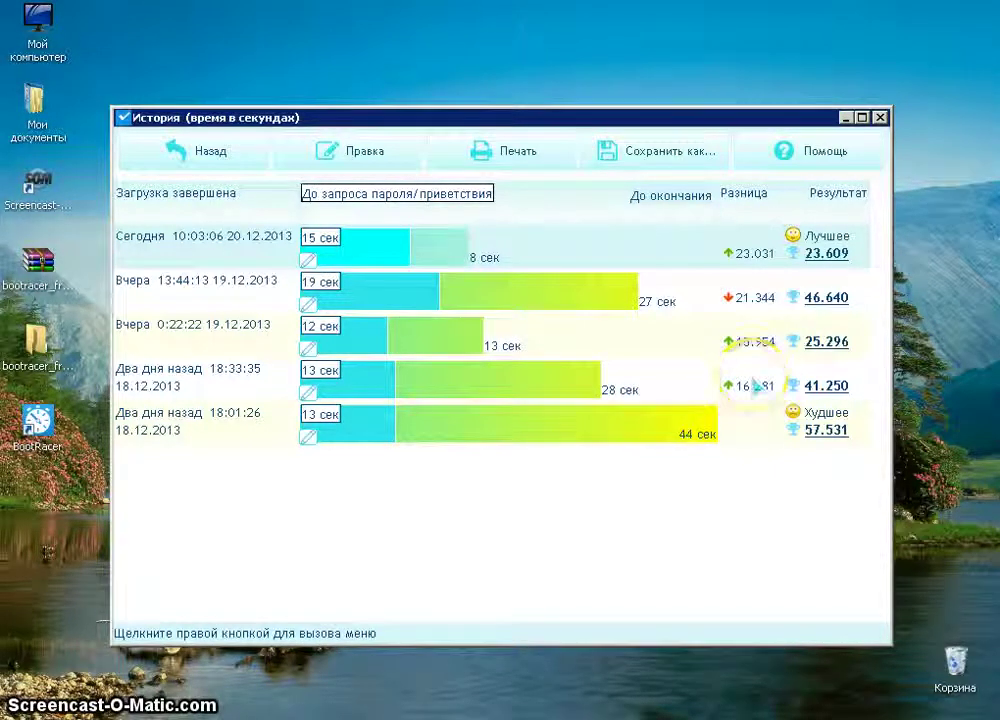
Step: Switch to CCleaner to examine the Windows startup entries BootNaMir, avgnt and nwiz, and close CCleaner without changing them
right_click(958, 666)
left_click(893, 545)
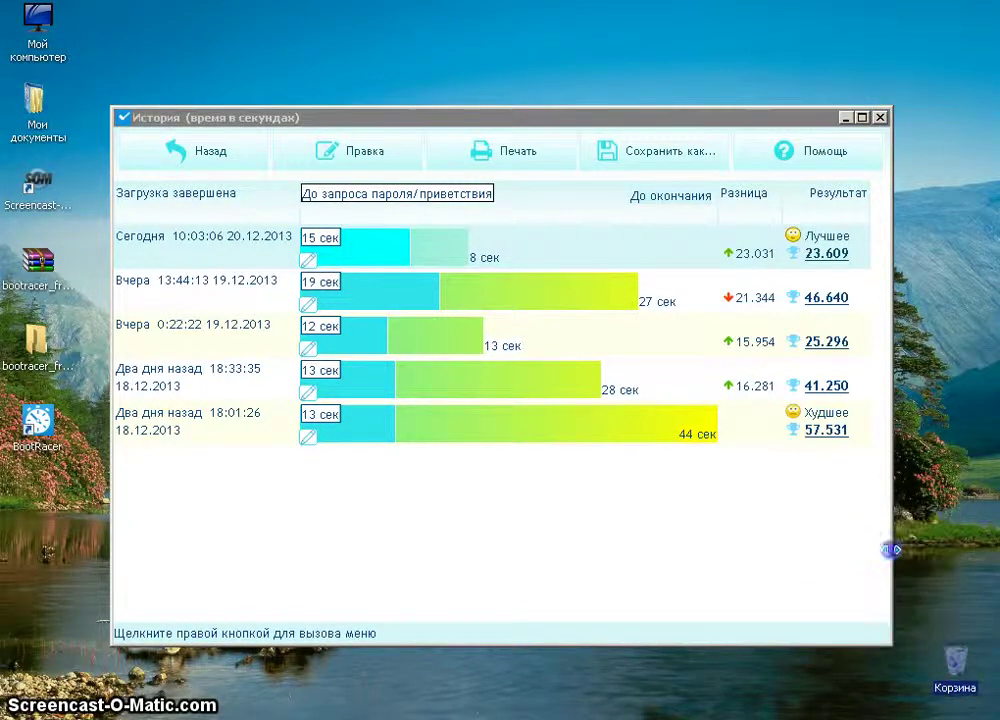
left_click(198, 398)
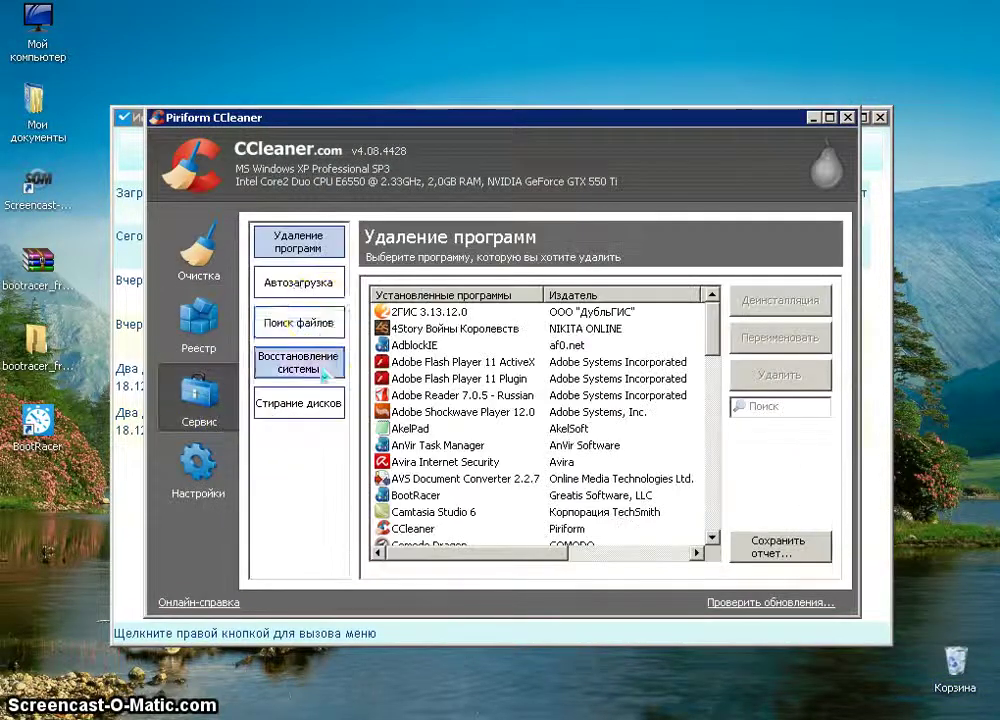
left_click(305, 286)
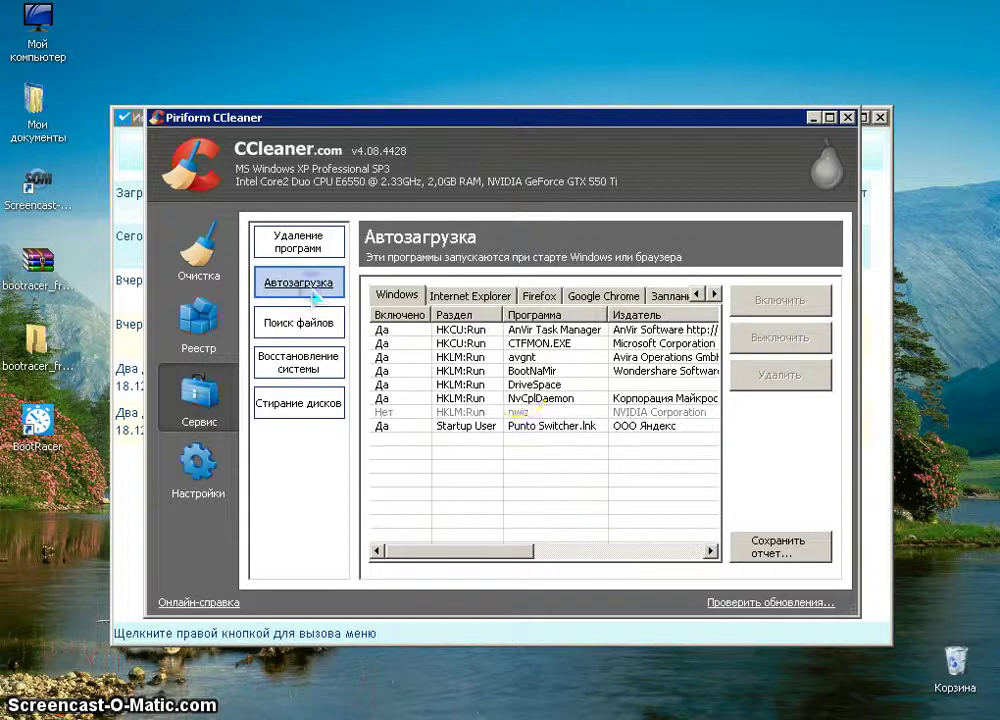
left_click(512, 371)
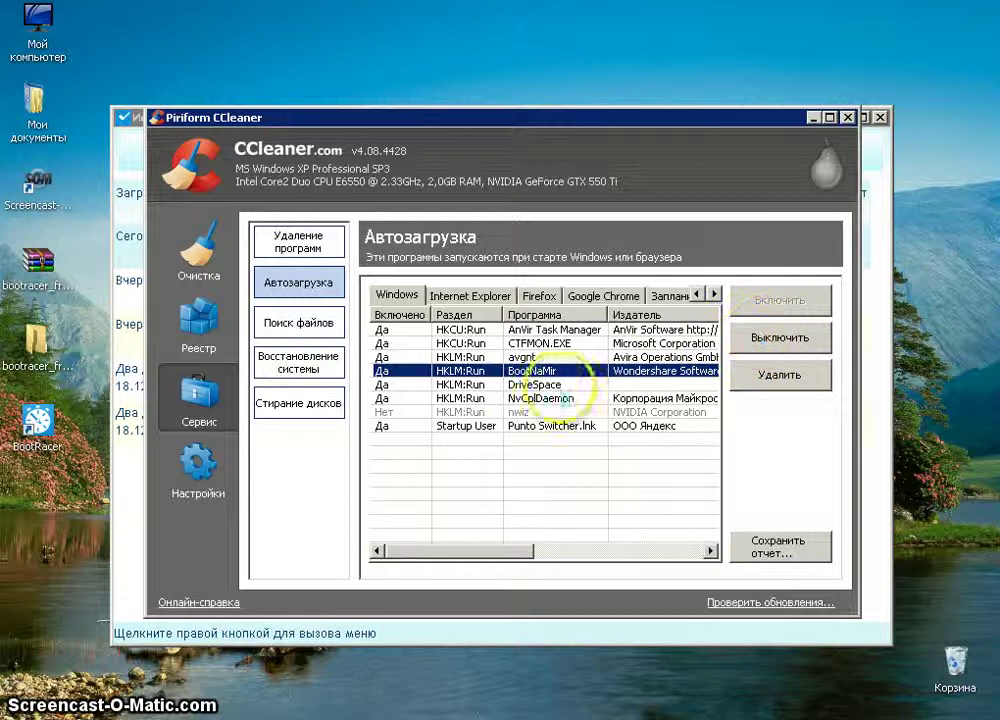
left_click(540, 357)
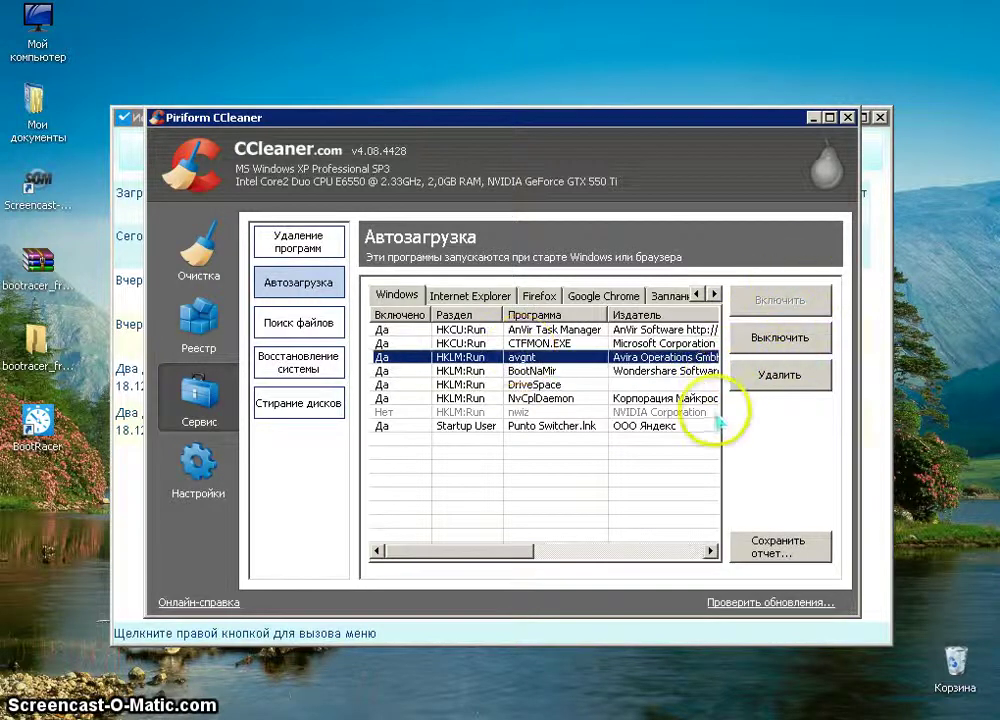
left_click(535, 411)
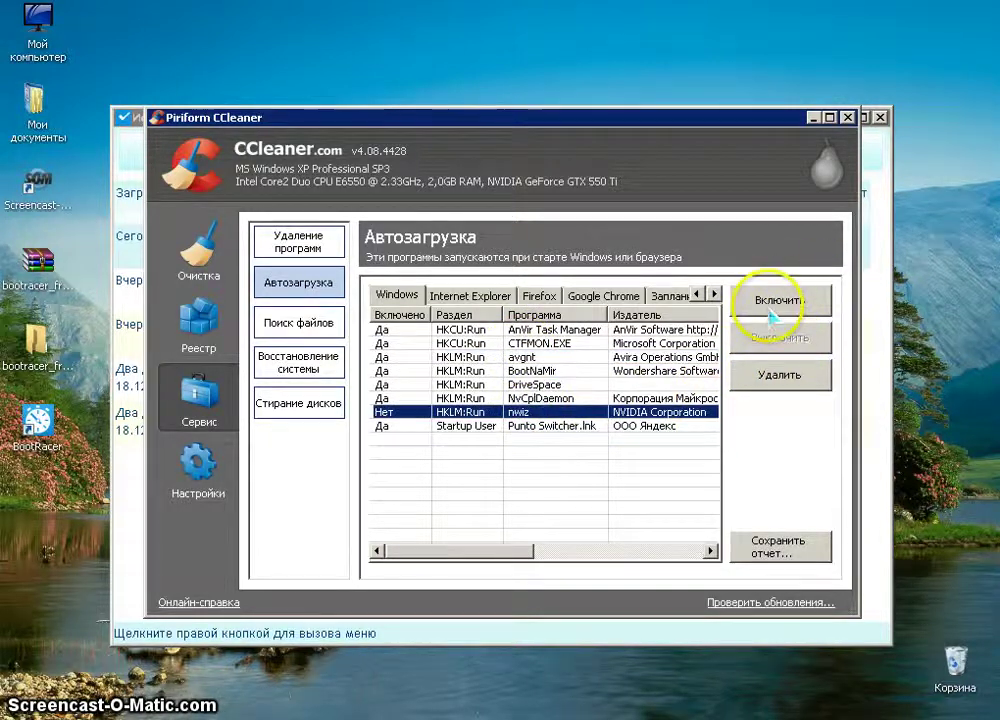
left_click(848, 118)
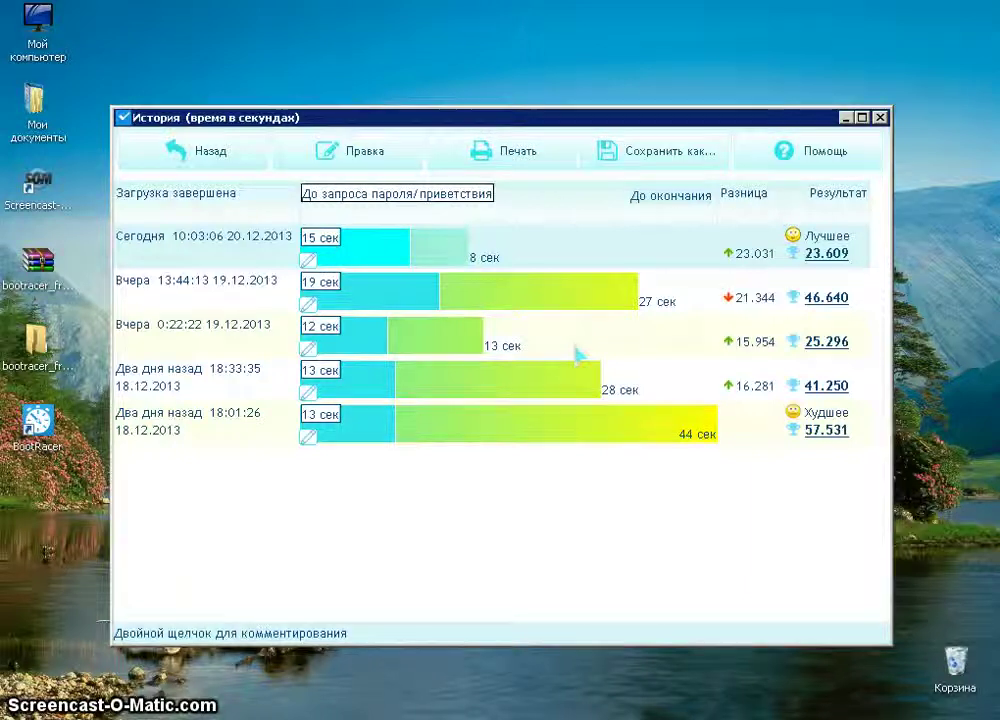
Step: View the delete options for the boot history records, leave editing mode and return to BootRacer's main window
left_click(610, 346)
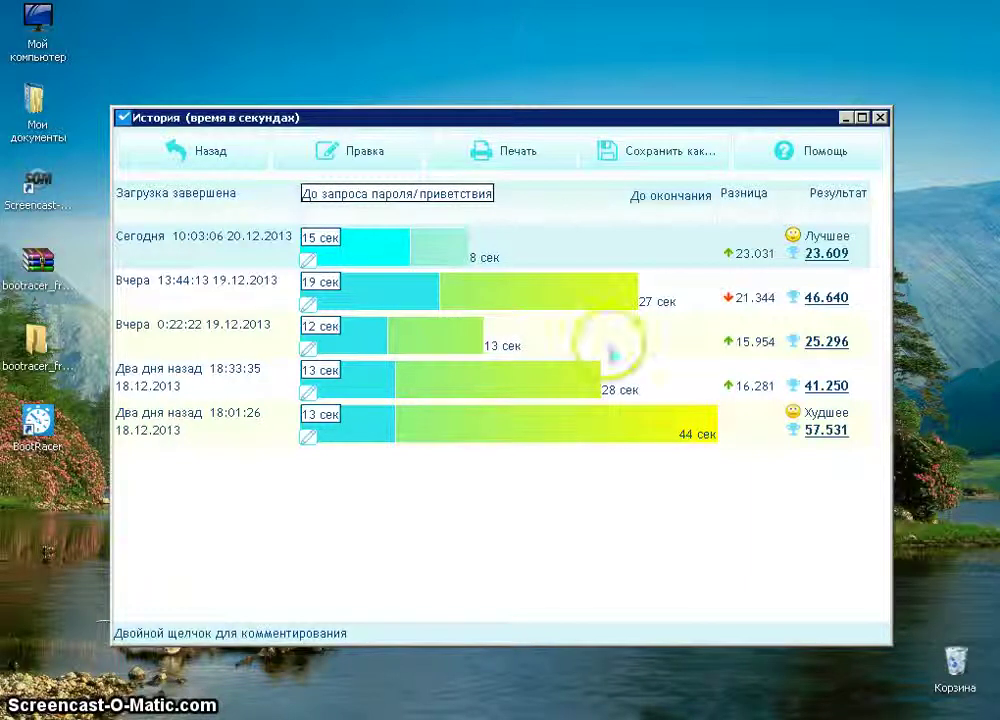
left_click(609, 351)
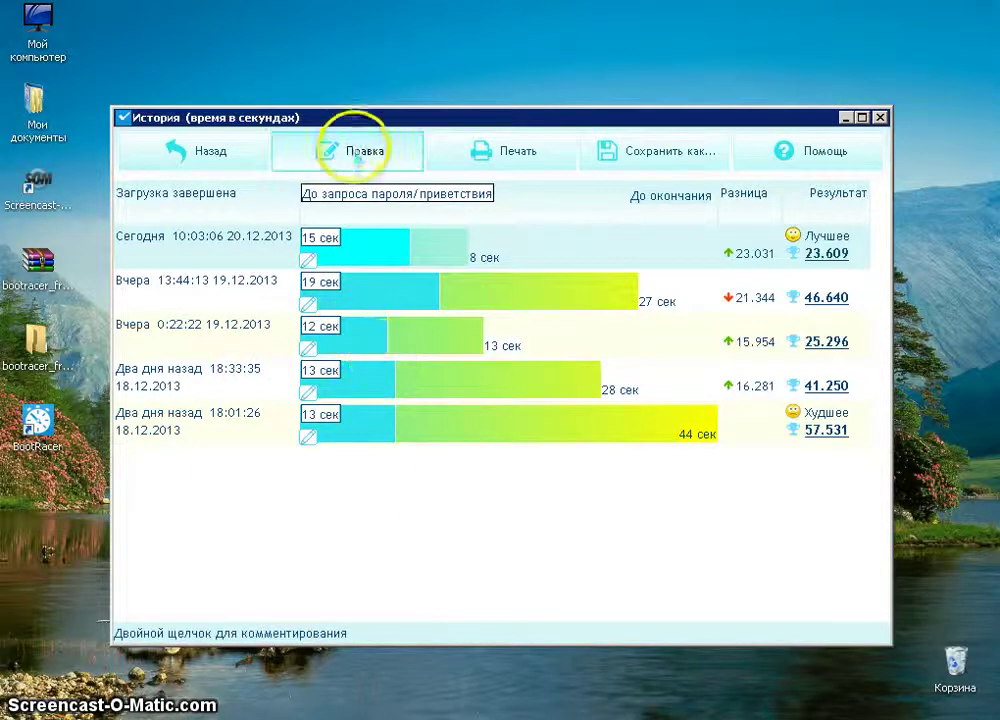
left_click(357, 158)
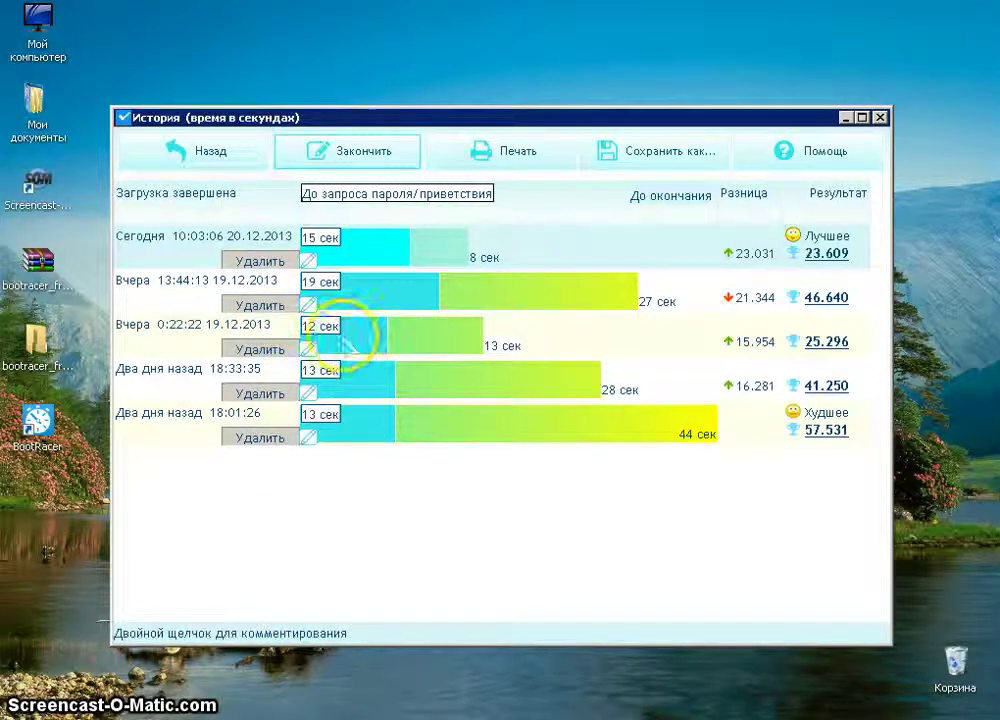
left_click(352, 153)
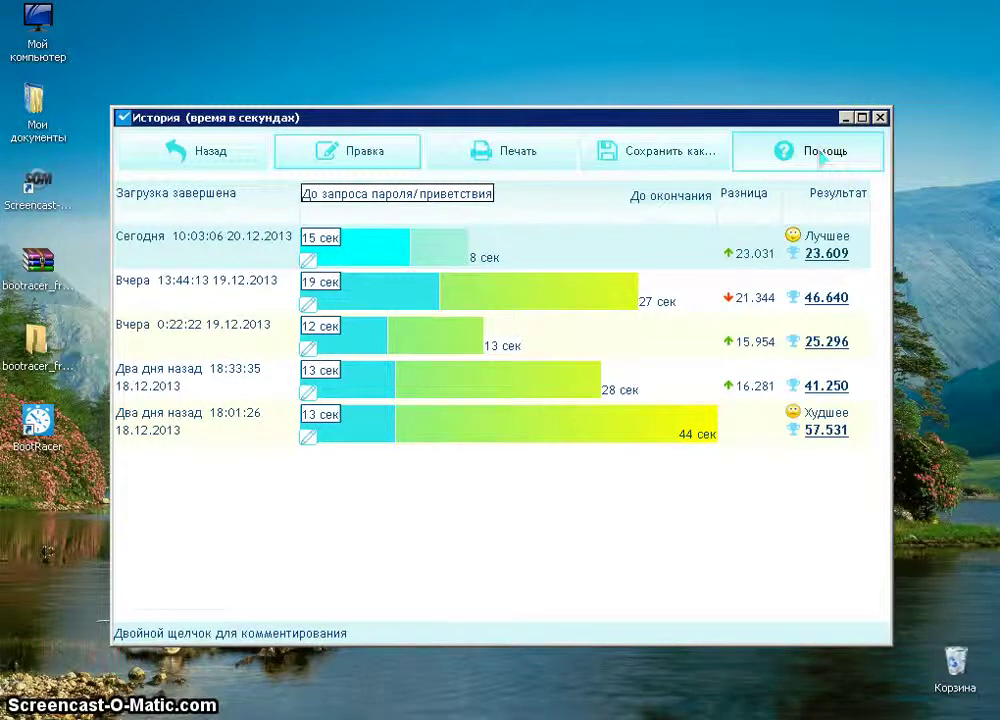
left_click(236, 153)
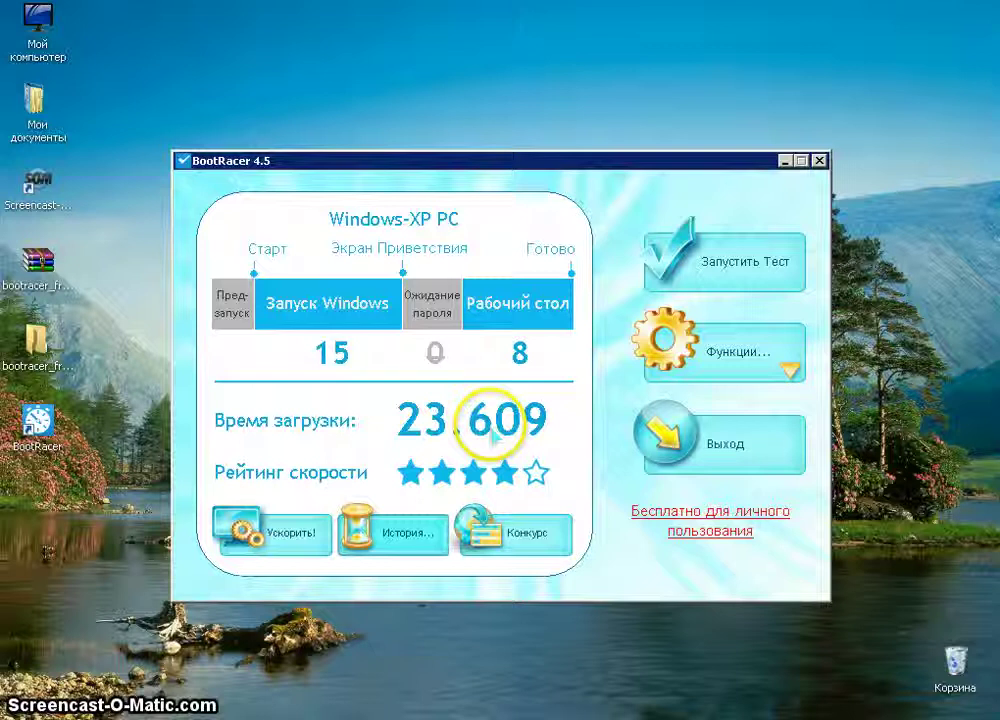
Step: Review BootRacer's start, screen, statistics and reboot settings, and return to the main window without changing them
left_click(761, 355)
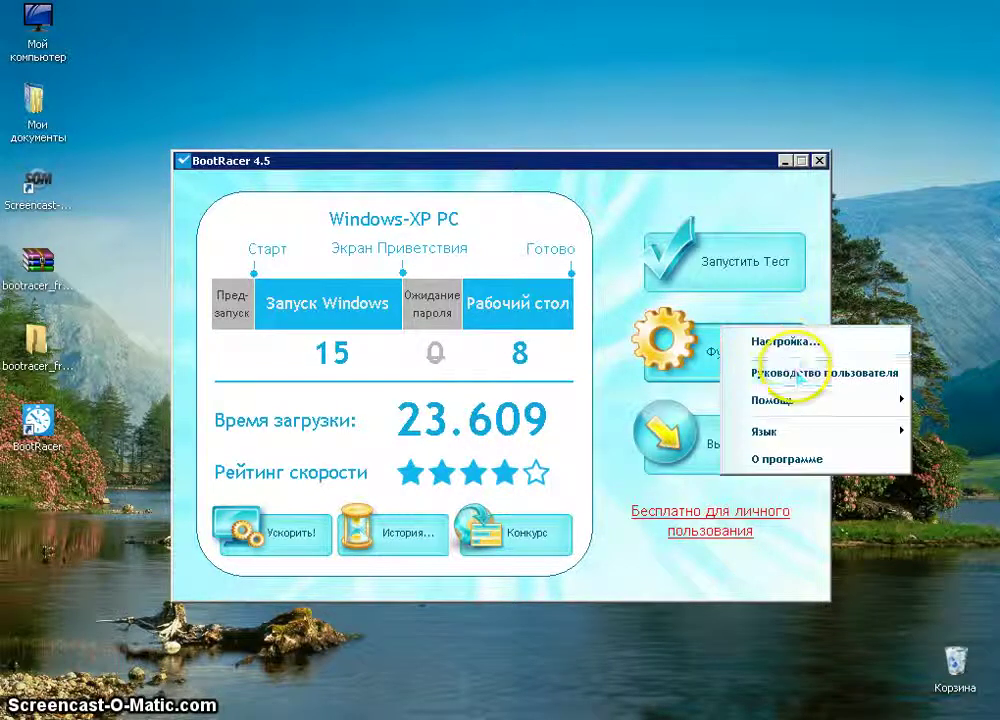
mouse_move(798, 399)
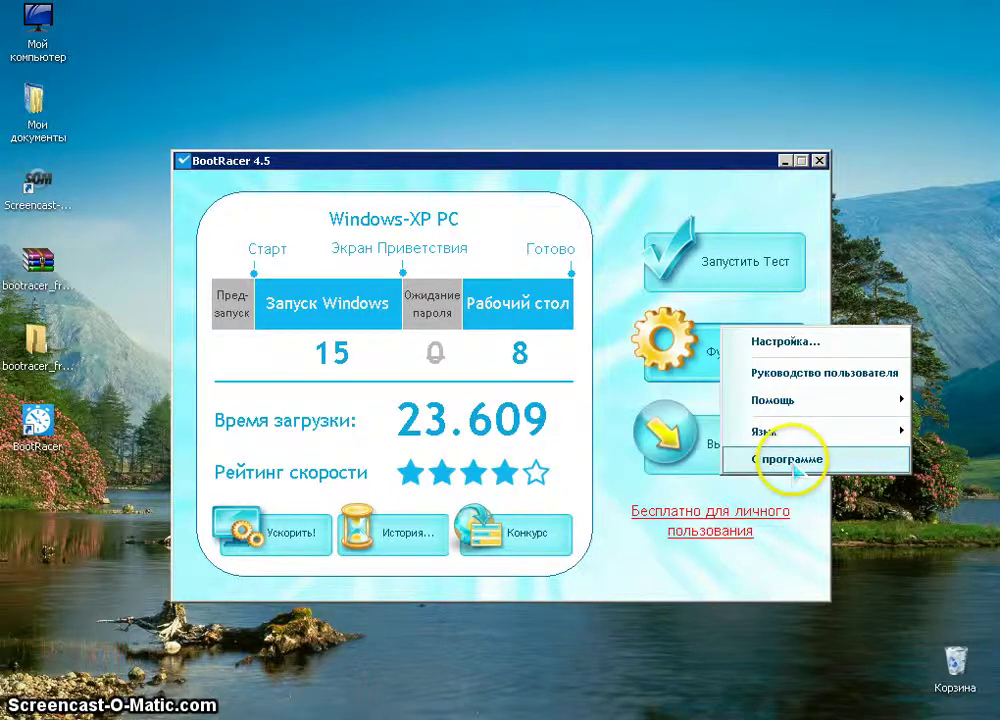
left_click(786, 341)
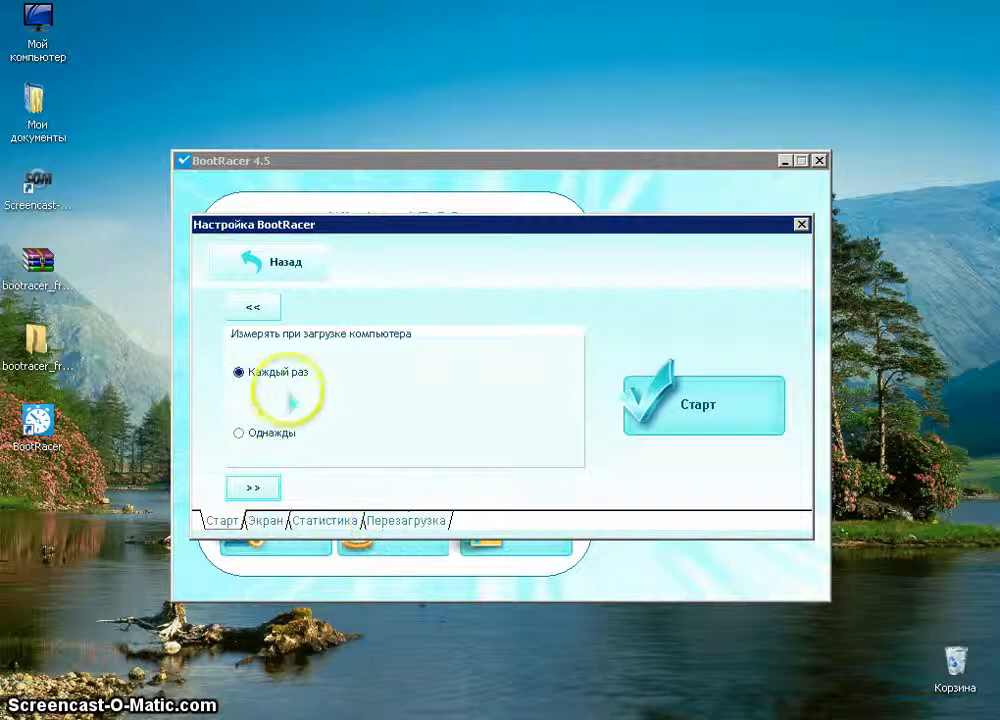
left_click(263, 522)
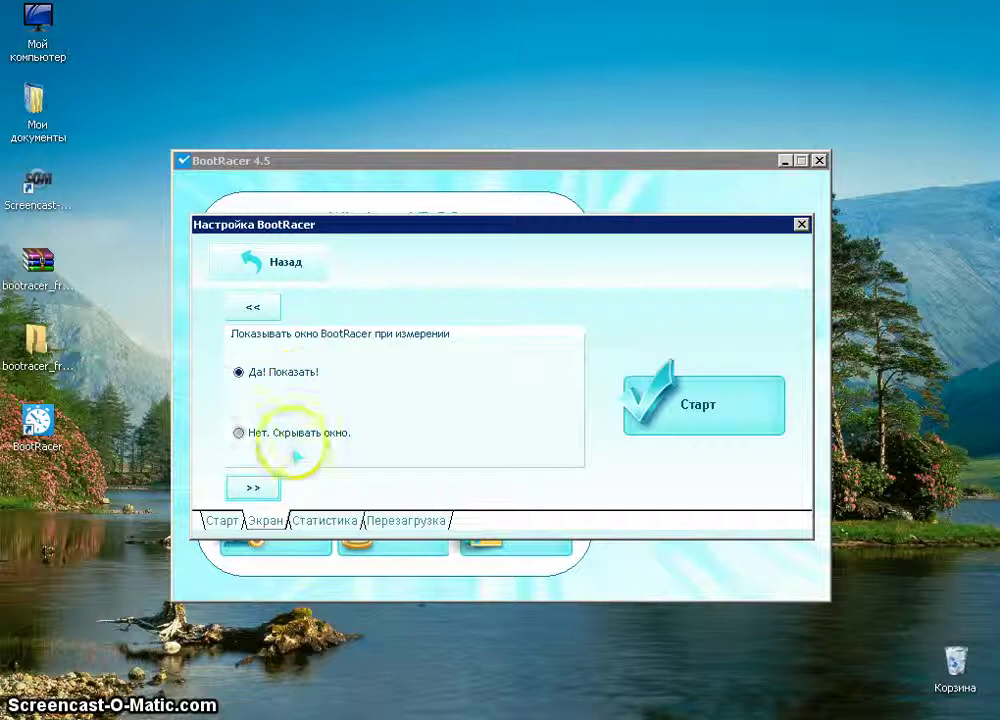
left_click(324, 521)
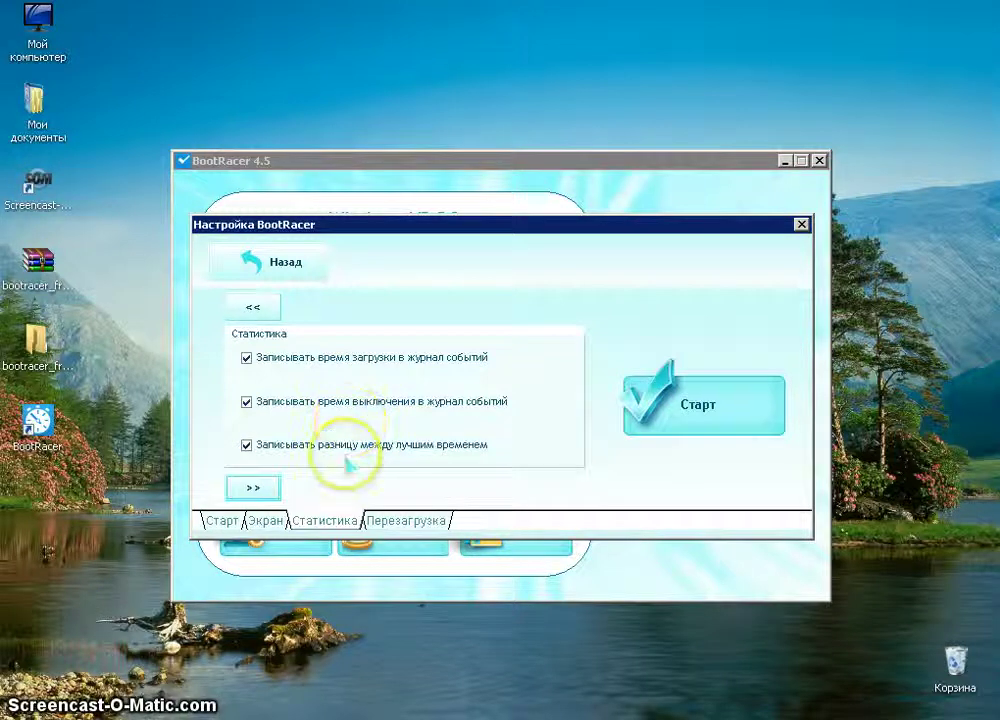
left_click(408, 521)
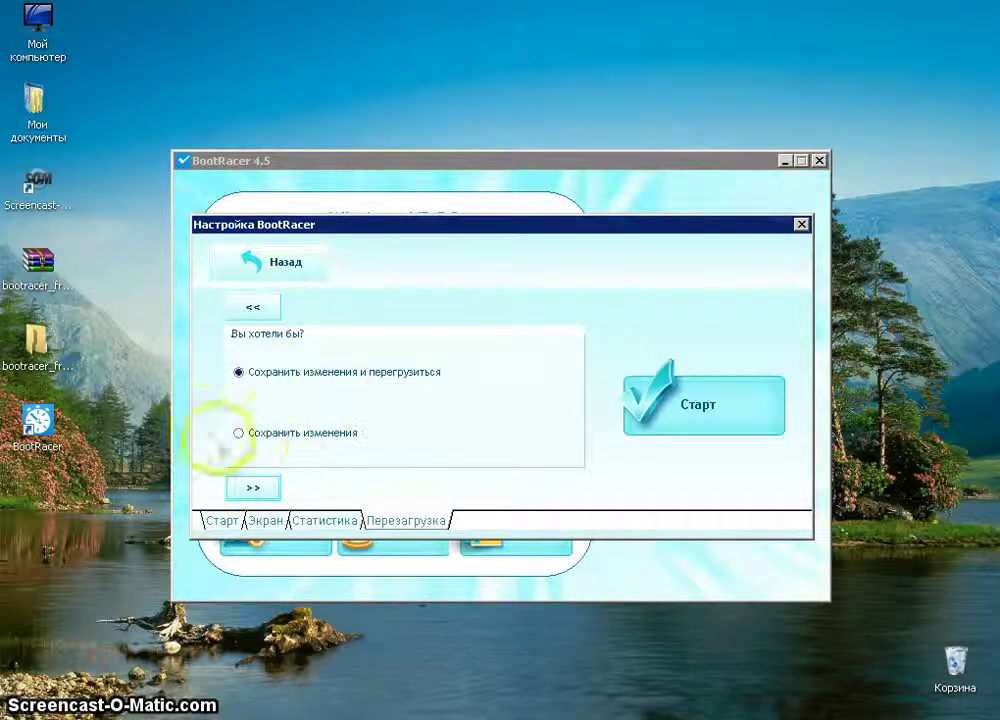
left_click(222, 521)
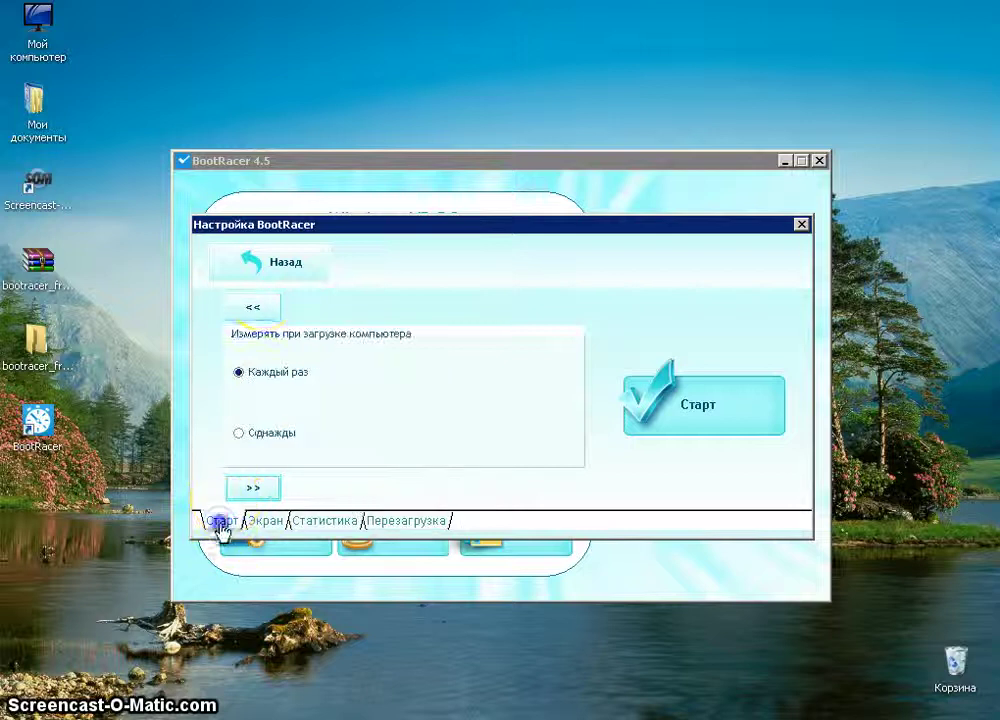
left_click(270, 263)
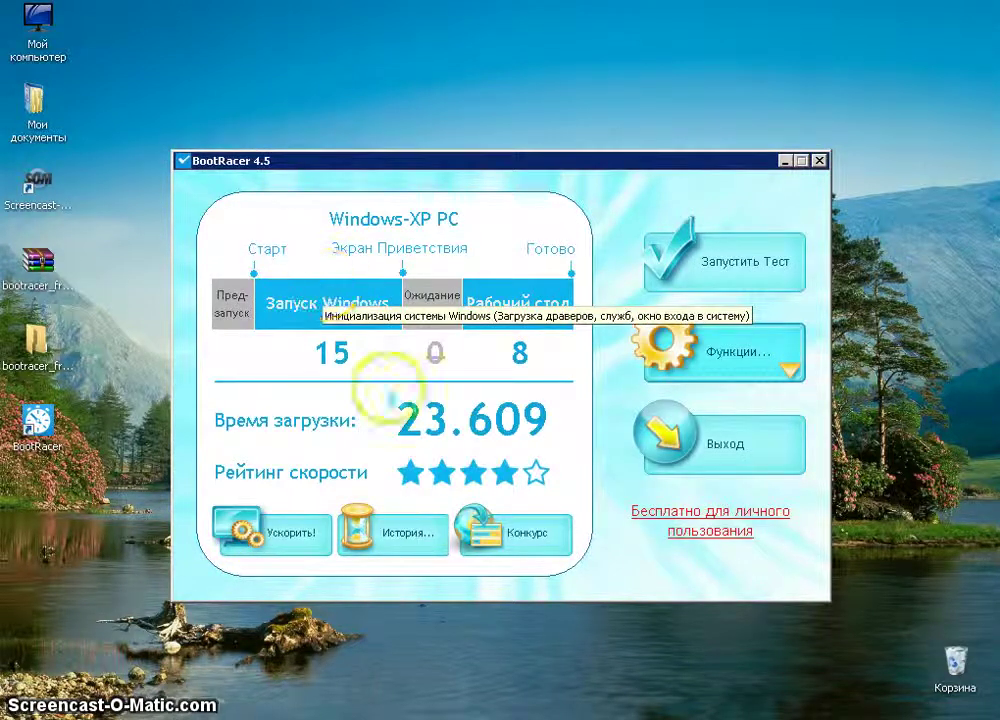